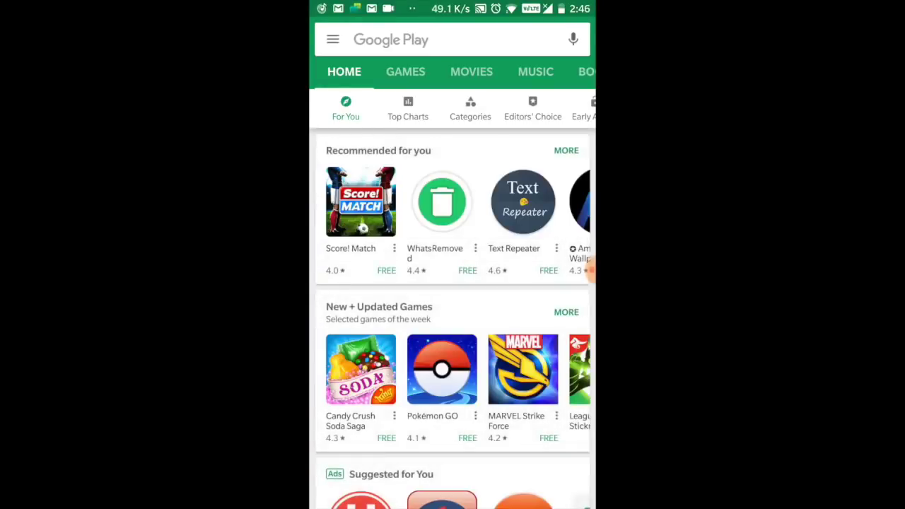
- Search the Play Store for 'auto replay for whatsapp' using the suggestion that appears after typing 'aut'
{"action": "left_click", "coordinate": [391, 39]}
{"action": "type", "text": "wh"}
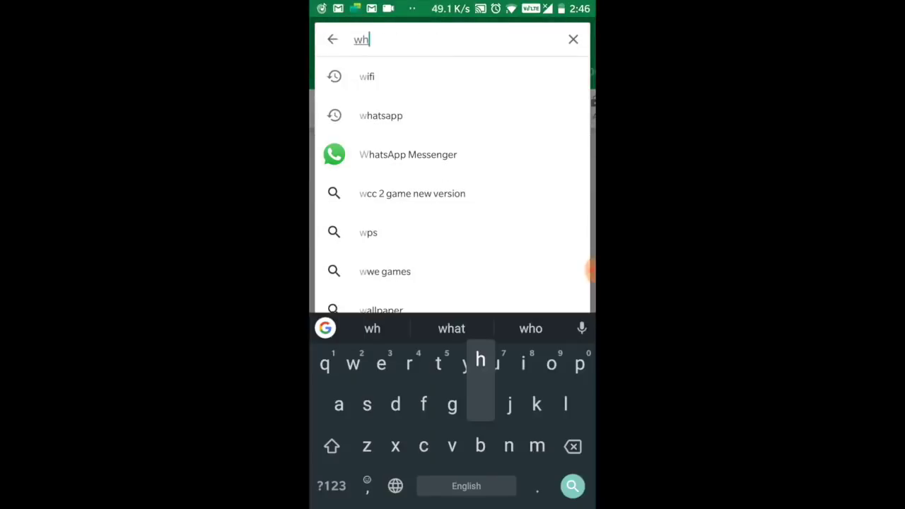
{"action": "key", "text": "BackSpace"}
{"action": "key", "text": "BackSpace"}
{"action": "type", "text": "aut"}
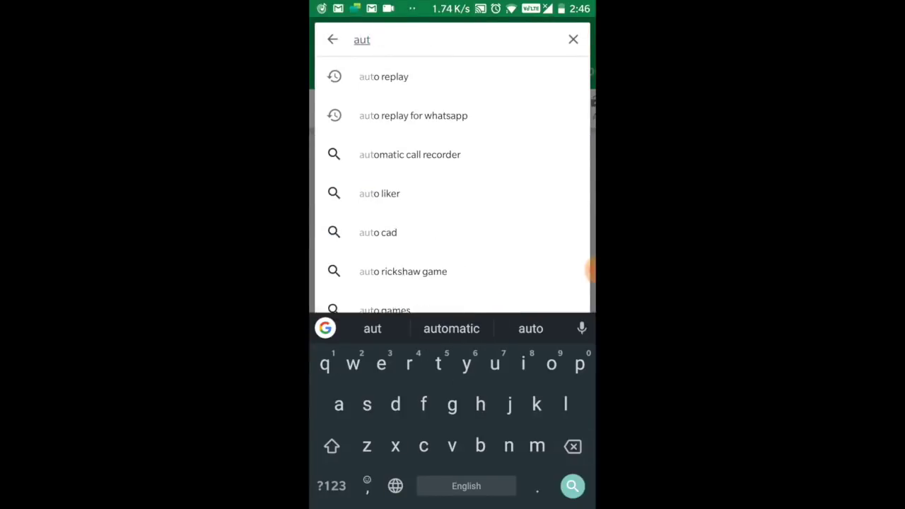
{"action": "left_click", "coordinate": [413, 115]}
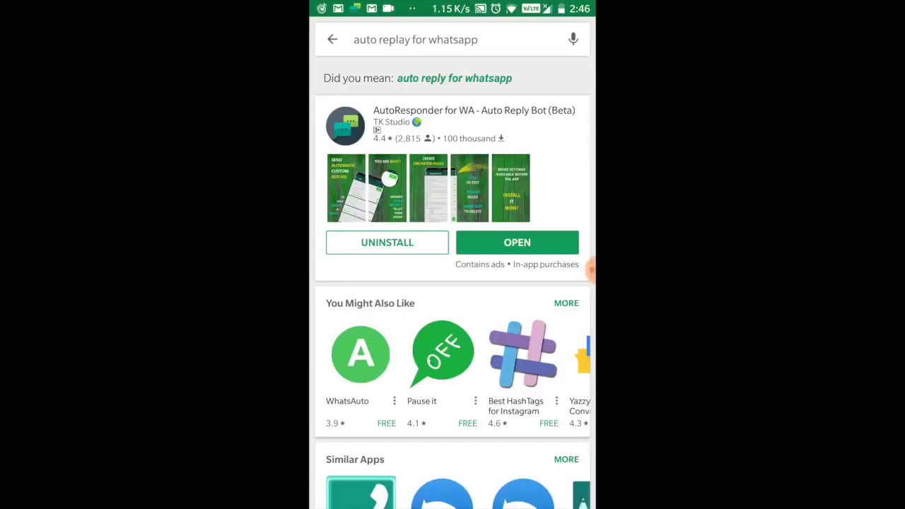
- Open the AutoResponder for WA details page, browse its screenshots and reviews, then launch the installed app
{"action": "left_click", "coordinate": [452, 124]}
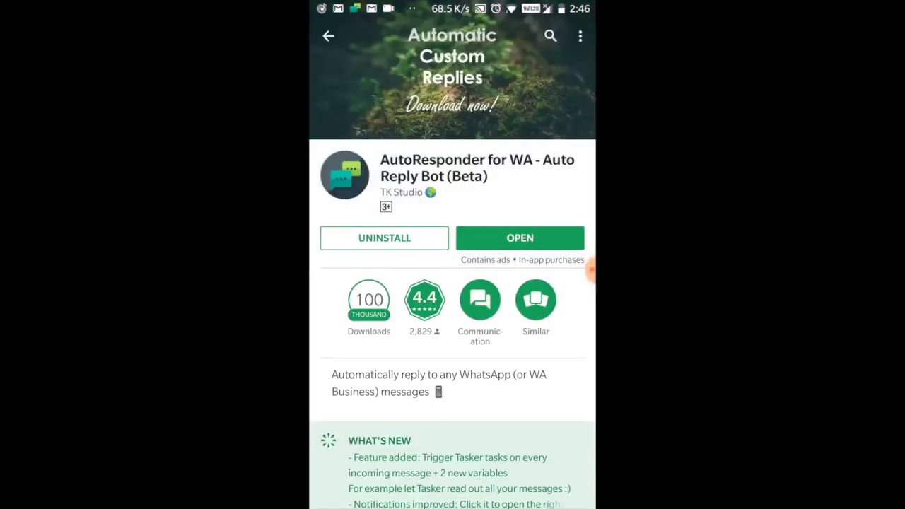
{"action": "scroll", "coordinate": [453, 283], "scroll_direction": "down", "scroll_amount": 5}
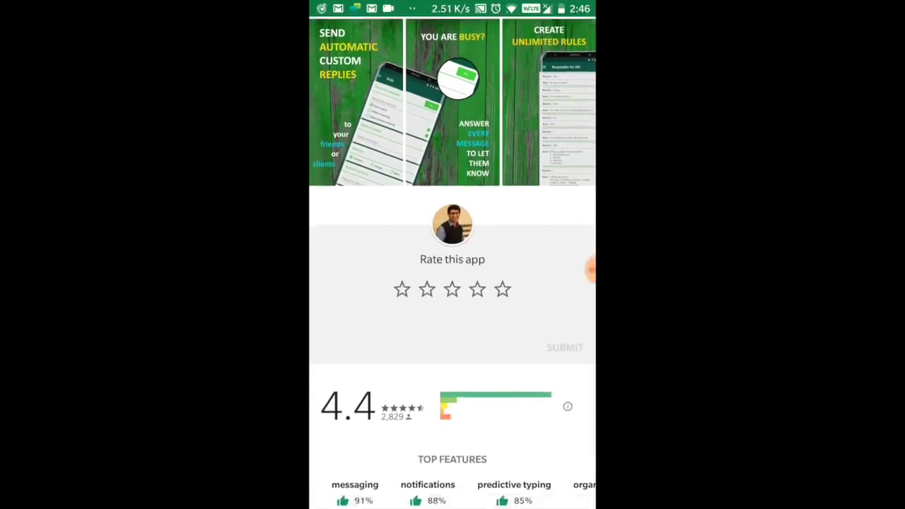
{"action": "scroll", "coordinate": [452, 283], "scroll_direction": "up", "scroll_amount": 10}
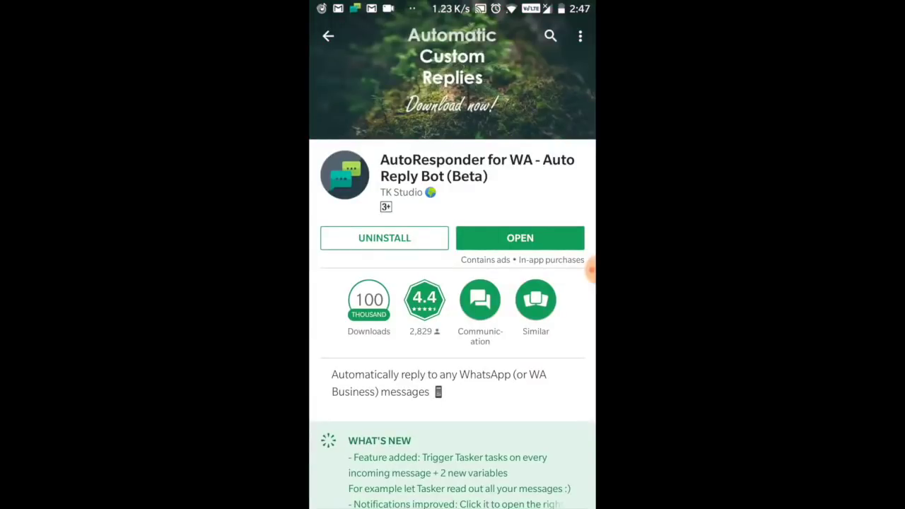
{"action": "left_click", "coordinate": [520, 237]}
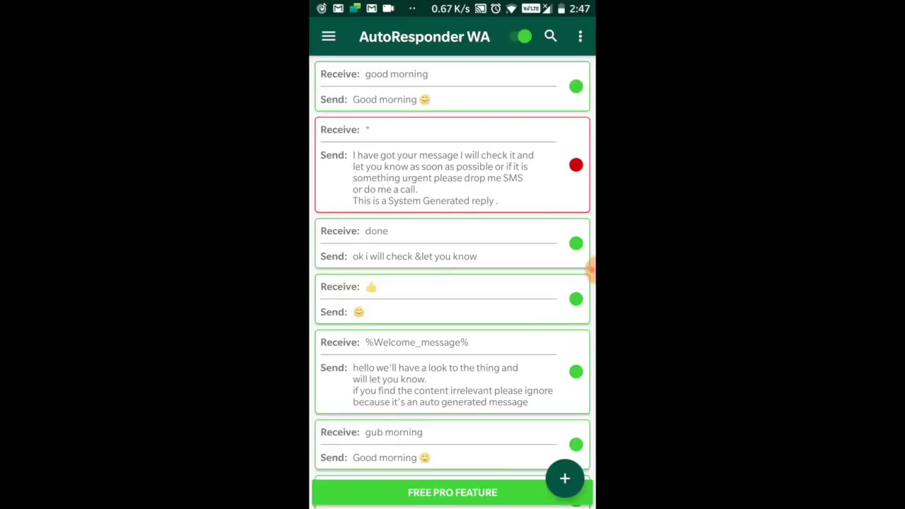
- Scroll through the existing reply rules, then start a new, empty rule
{"action": "scroll", "coordinate": [590, 269], "scroll_direction": "down", "scroll_amount": 1}
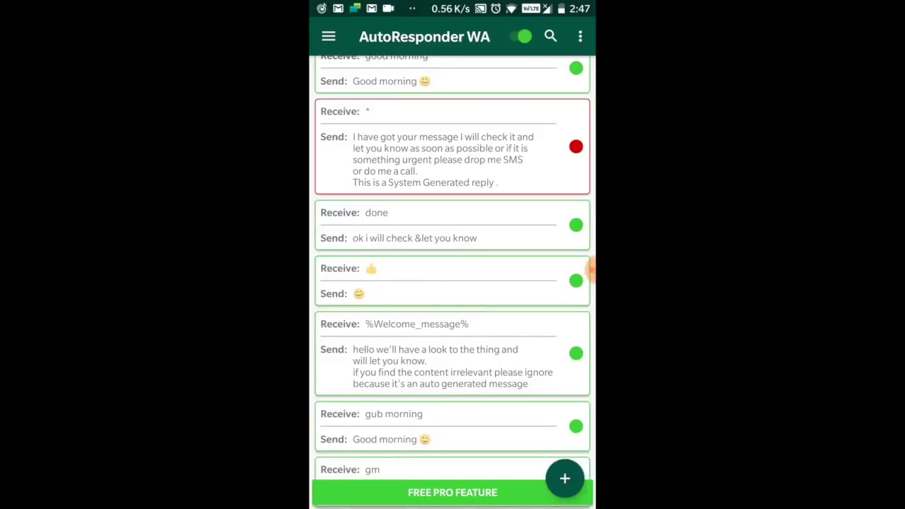
{"action": "scroll", "coordinate": [590, 269], "scroll_direction": "down", "scroll_amount": 2}
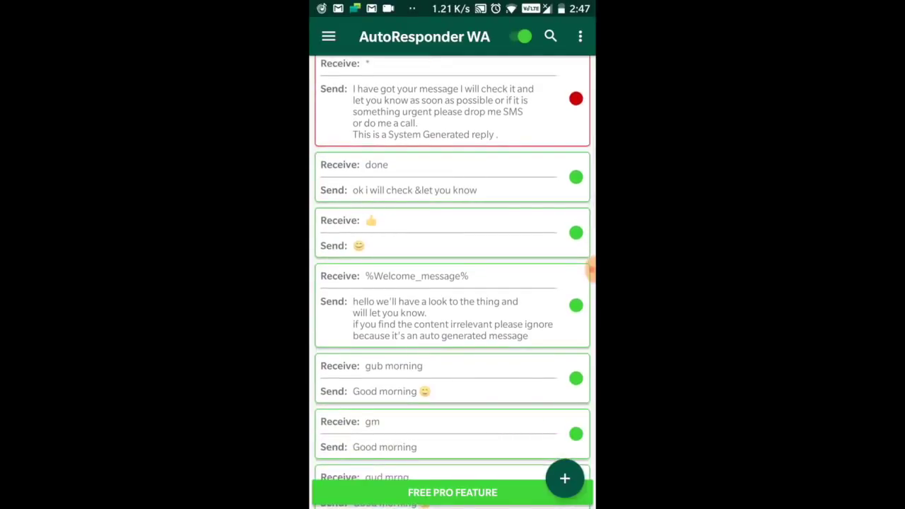
{"action": "scroll", "coordinate": [591, 269], "scroll_direction": "down", "scroll_amount": 2}
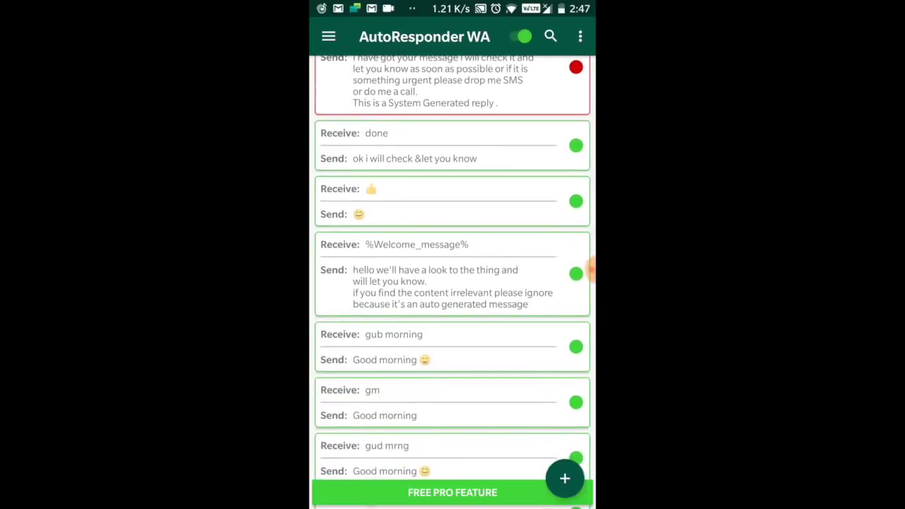
{"action": "scroll", "coordinate": [591, 269], "scroll_direction": "down", "scroll_amount": 5}
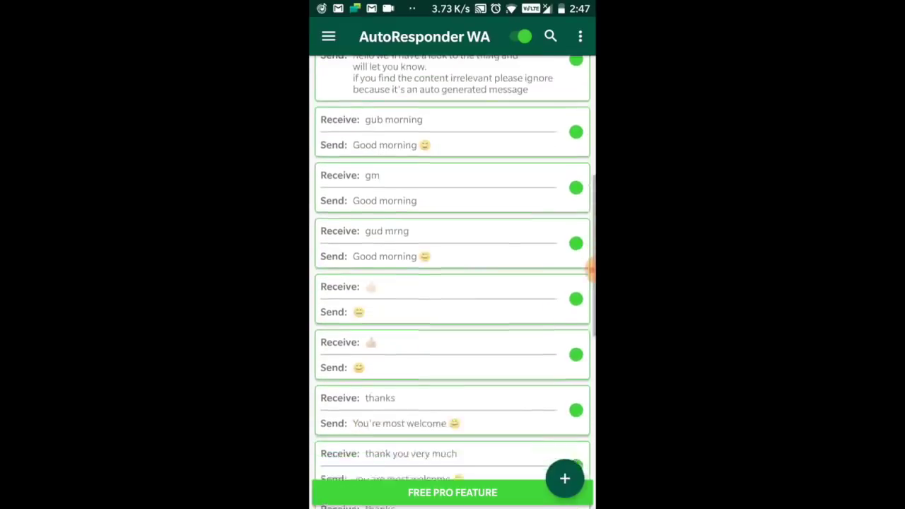
{"action": "scroll", "coordinate": [590, 267], "scroll_direction": "up", "scroll_amount": 10}
{"action": "scroll", "coordinate": [591, 269], "scroll_direction": "down", "scroll_amount": 10}
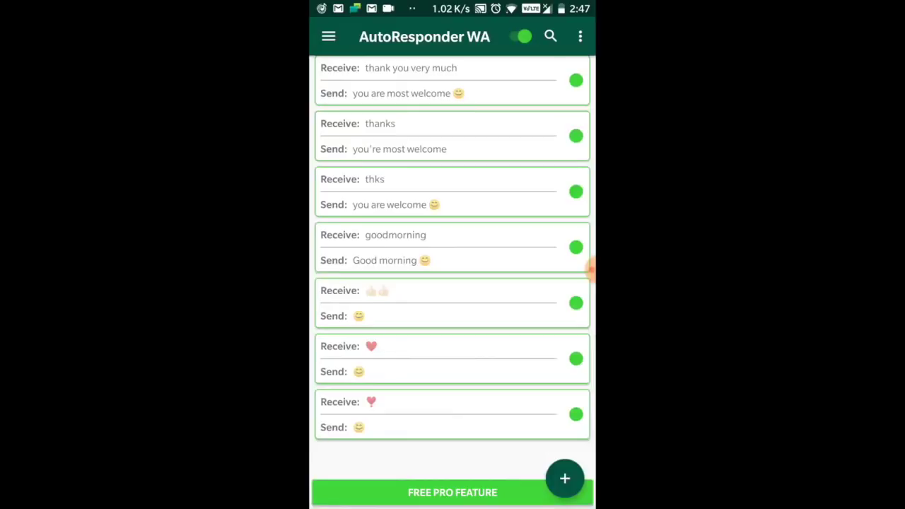
{"action": "left_click", "coordinate": [565, 478]}
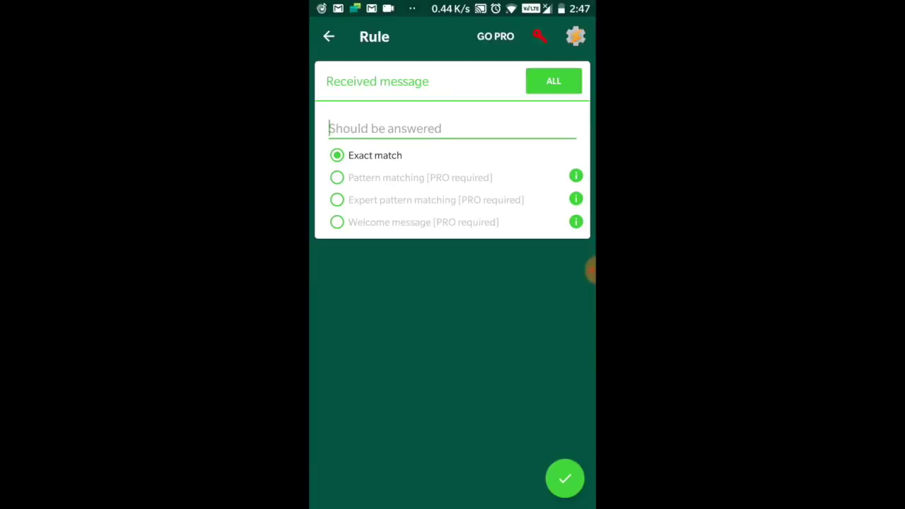
- In a fresh rule, enter 'Good Night' with a capital N as the exactly-matched received message
{"action": "left_click", "coordinate": [329, 36]}
{"action": "left_click", "coordinate": [565, 479]}
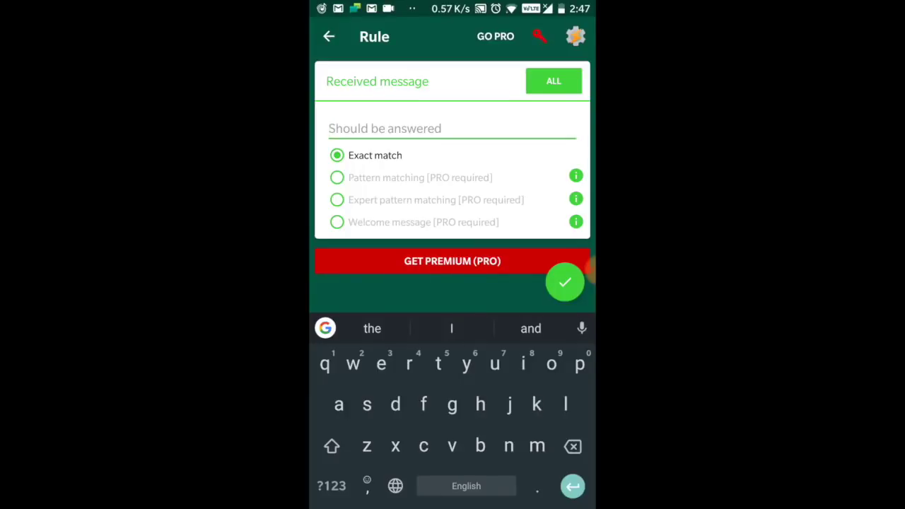
{"action": "type", "text": "Go"}
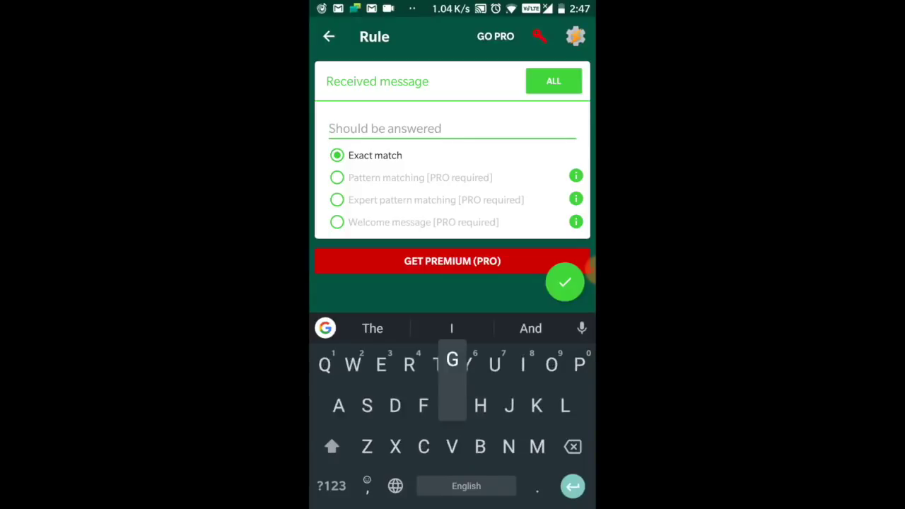
{"action": "type", "text": "od "}
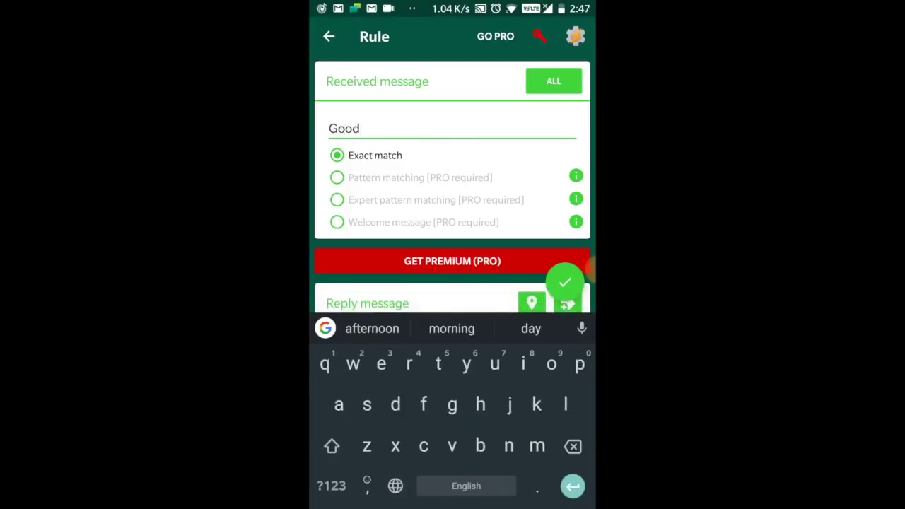
{"action": "type", "text": "n"}
{"action": "left_click", "coordinate": [451, 328]}
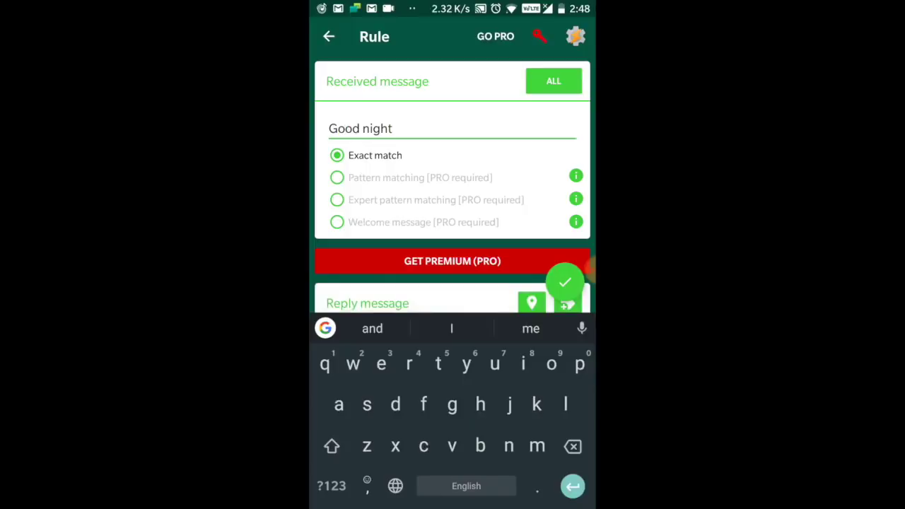
{"action": "left_click", "coordinate": [370, 128]}
{"action": "key", "text": "BackSpace"}
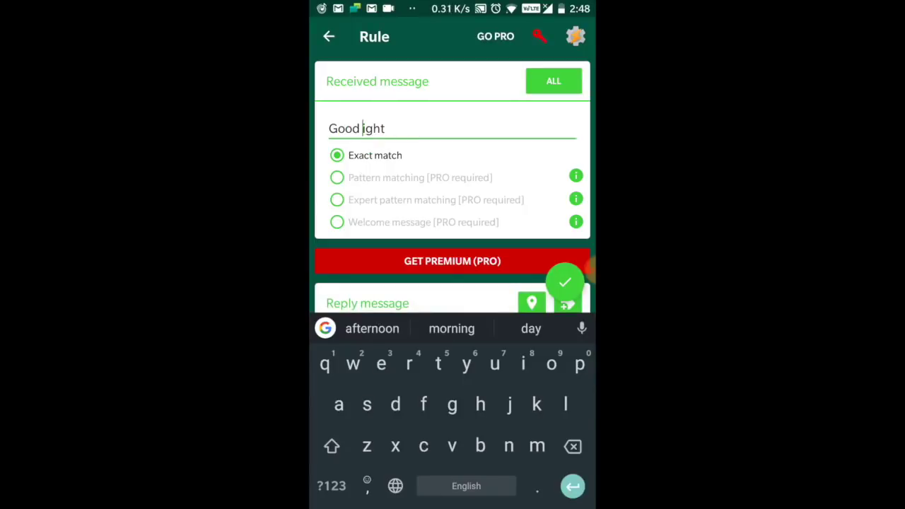
{"action": "left_click", "coordinate": [332, 447]}
{"action": "type", "text": "N"}
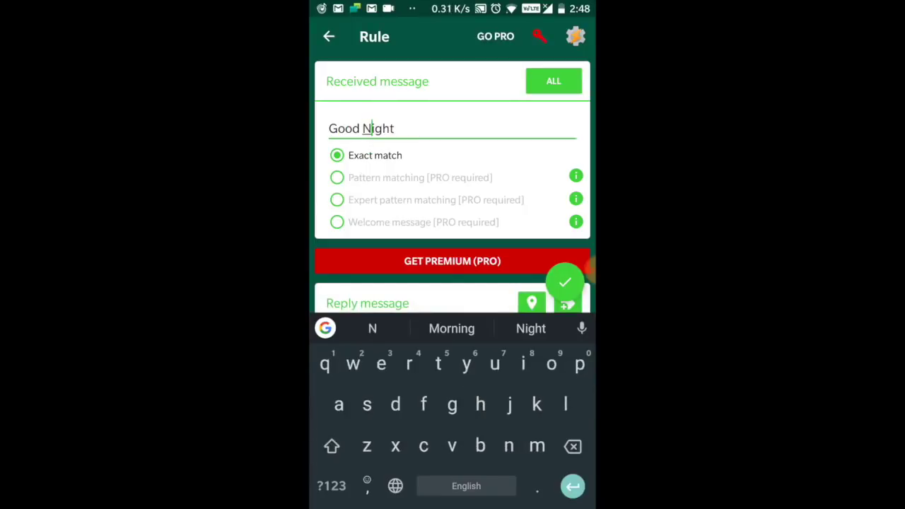
{"action": "scroll", "coordinate": [453, 184], "scroll_direction": "down", "scroll_amount": 2}
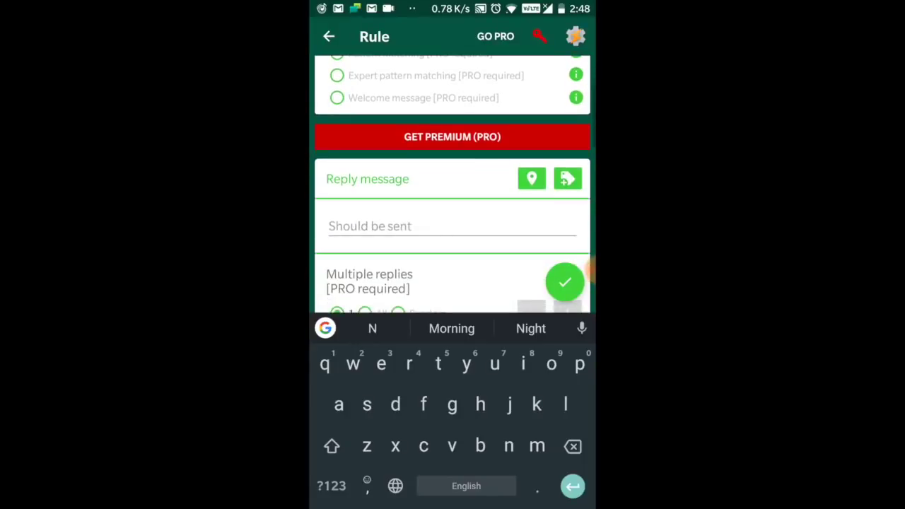
- Enter 'Good night' as the rule's reply message
{"action": "left_click", "coordinate": [396, 226]}
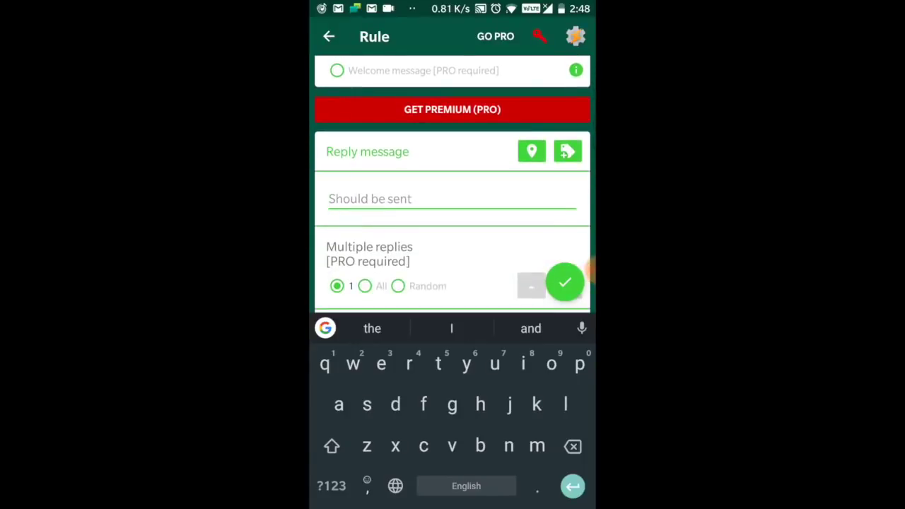
{"action": "left_click", "coordinate": [332, 446]}
{"action": "type", "text": "G"}
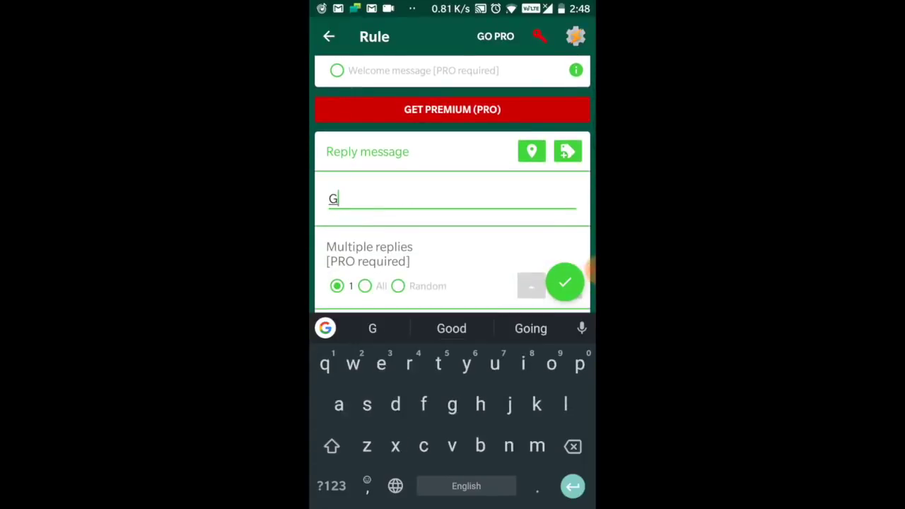
{"action": "left_click", "coordinate": [452, 328]}
{"action": "type", "text": "n"}
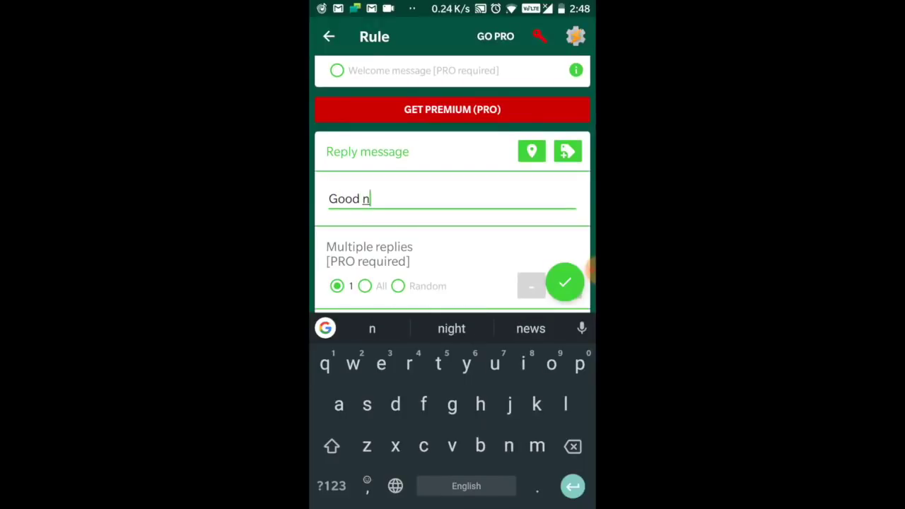
{"action": "left_click", "coordinate": [452, 328]}
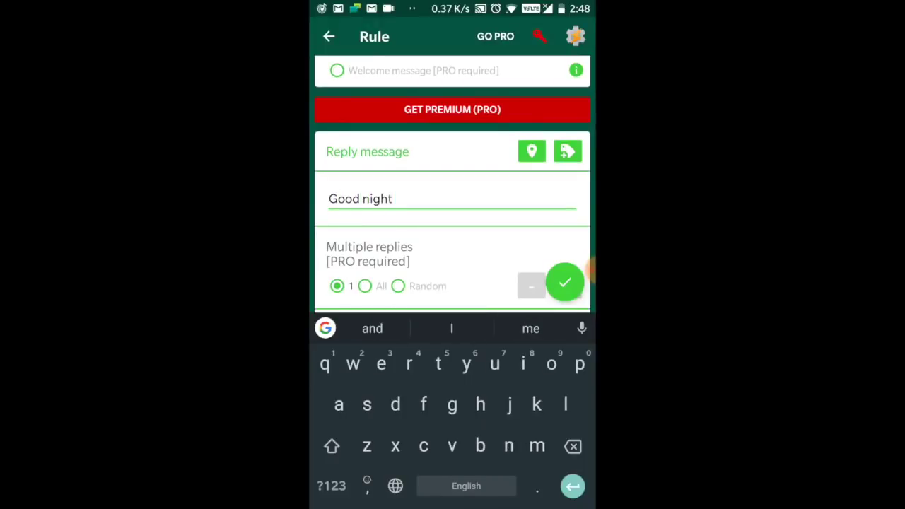
- Append the ✌ victory-hand emoji from the emoji keyboard to the reply
{"action": "left_click", "coordinate": [367, 486]}
{"action": "left_click_drag", "start_coordinate": [367, 485], "coordinate": [370, 448]}
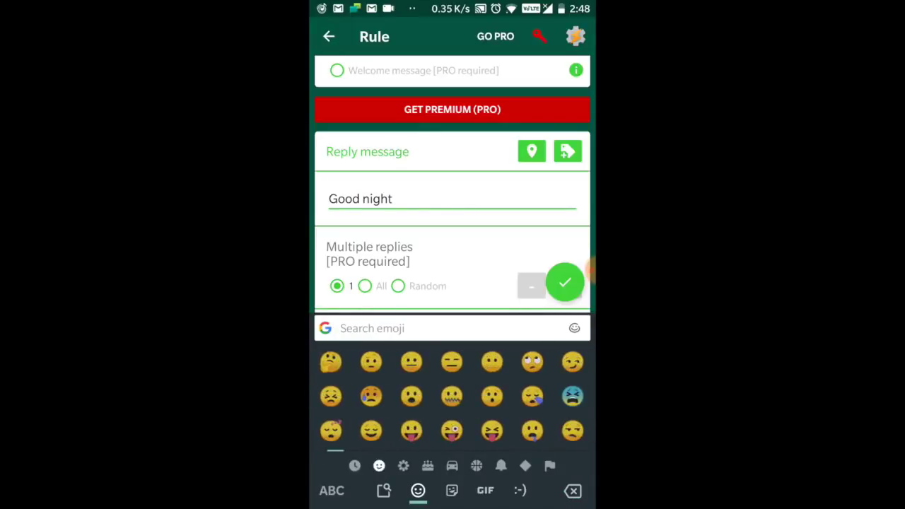
{"action": "scroll", "coordinate": [452, 396], "scroll_direction": "down", "scroll_amount": 5}
{"action": "scroll", "coordinate": [452, 396], "scroll_direction": "down", "scroll_amount": 10}
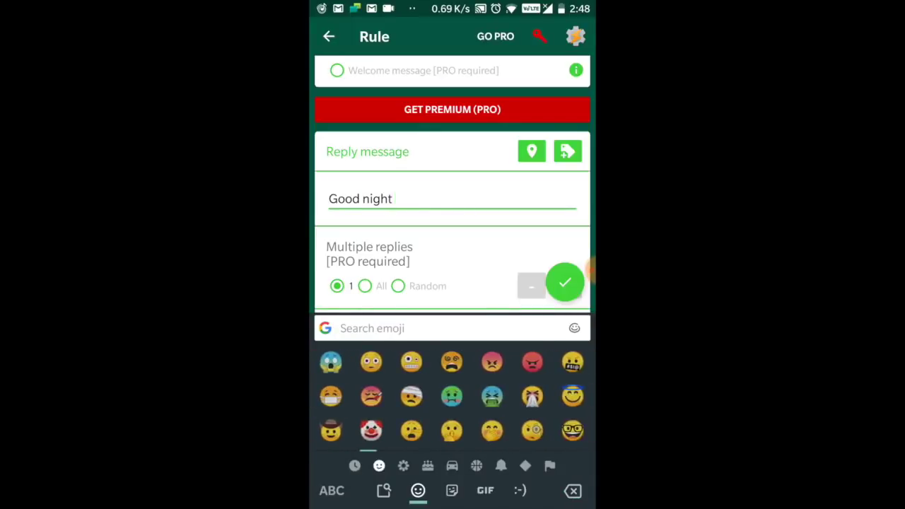
{"action": "scroll", "coordinate": [452, 396], "scroll_direction": "down", "scroll_amount": 8}
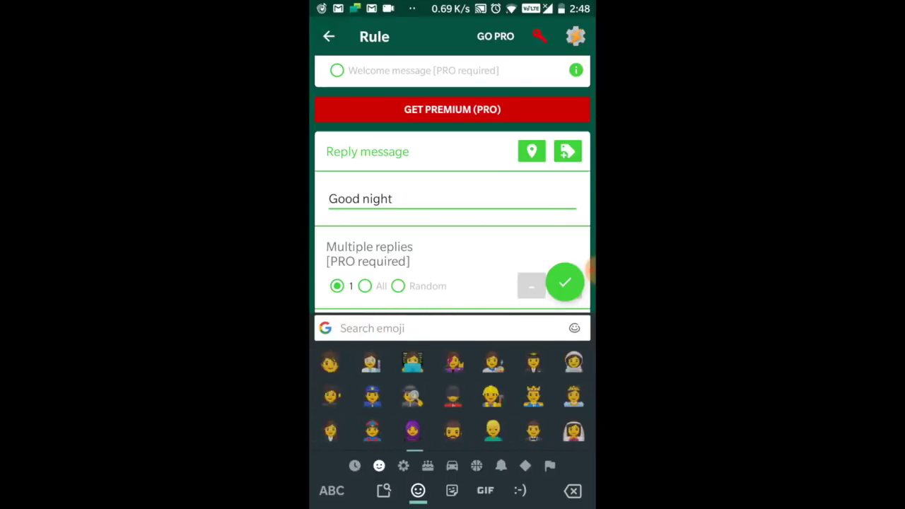
{"action": "scroll", "coordinate": [451, 396], "scroll_direction": "down", "scroll_amount": 5}
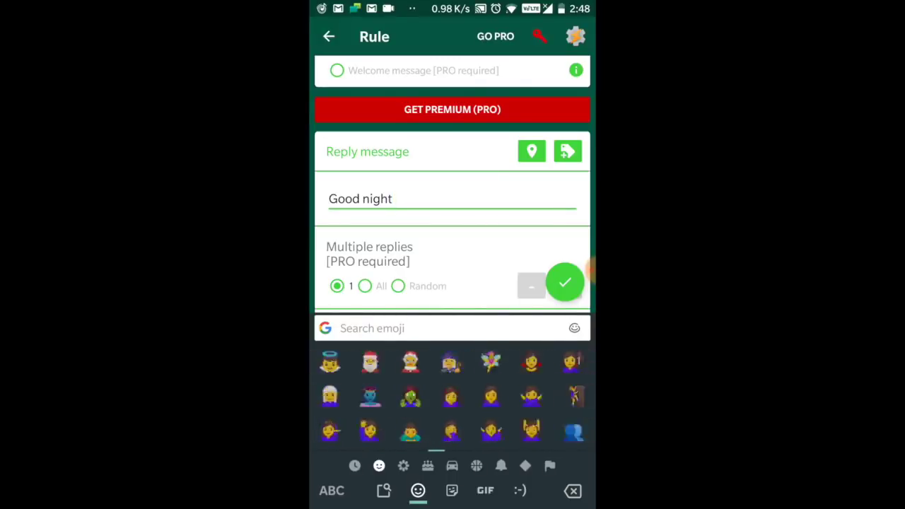
{"action": "scroll", "coordinate": [452, 397], "scroll_direction": "down", "scroll_amount": 5}
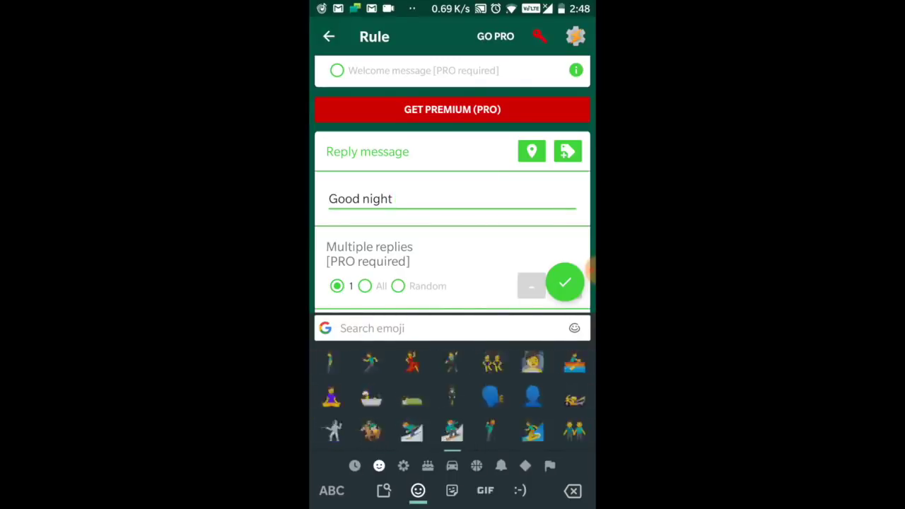
{"action": "scroll", "coordinate": [452, 396], "scroll_direction": "down", "scroll_amount": 3}
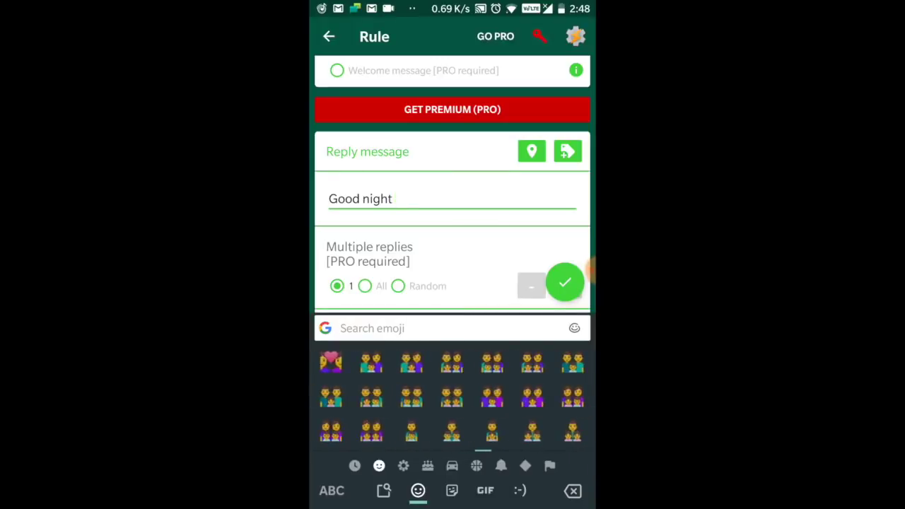
{"action": "scroll", "coordinate": [452, 396], "scroll_direction": "down", "scroll_amount": 3}
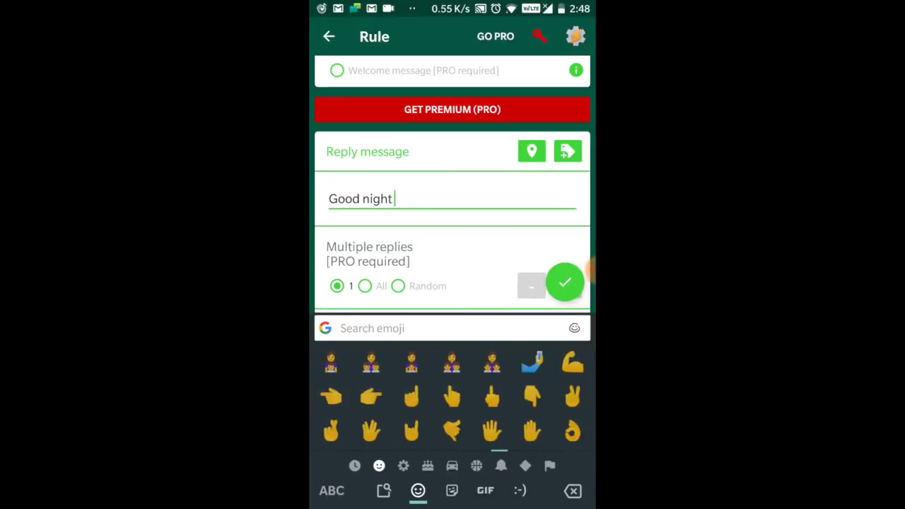
{"action": "type", "text": "✌"}
{"action": "scroll", "coordinate": [453, 184], "scroll_direction": "down", "scroll_amount": 2}
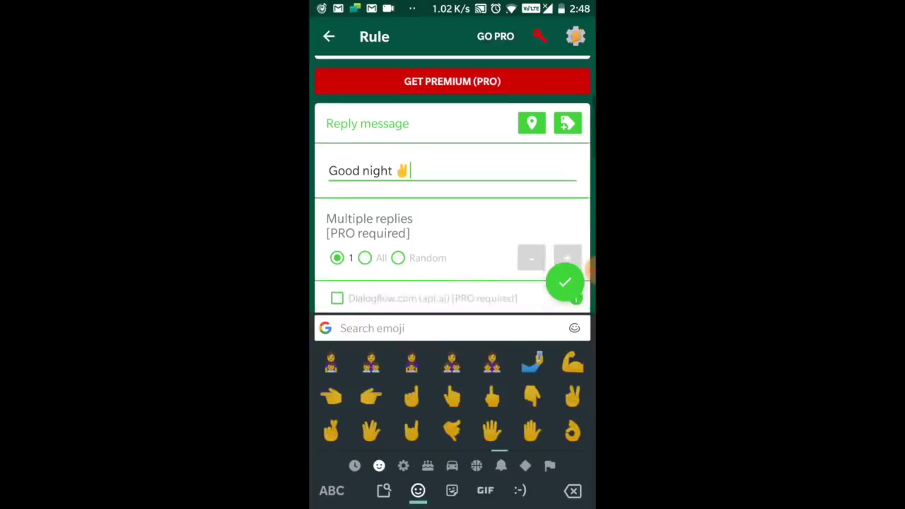
{"action": "scroll", "coordinate": [453, 183], "scroll_direction": "down", "scroll_amount": 2}
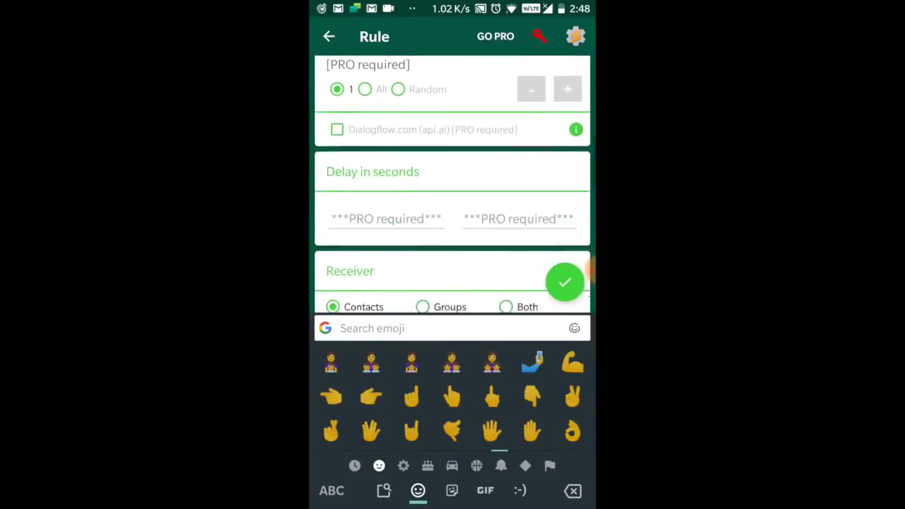
- Close the emoji keyboard, set the receiver back to Contacts after trying Groups, and save the rule
{"action": "key", "text": "Escape"}
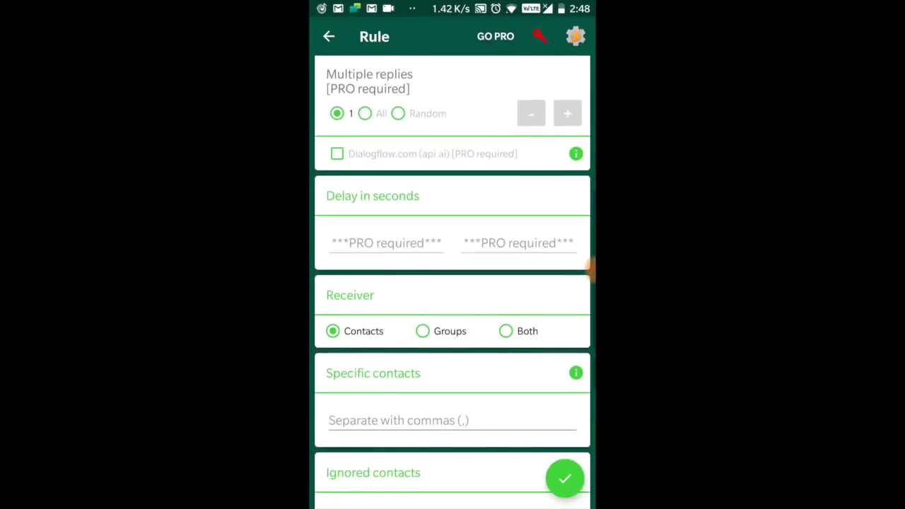
{"action": "scroll", "coordinate": [453, 283], "scroll_direction": "down", "scroll_amount": 1}
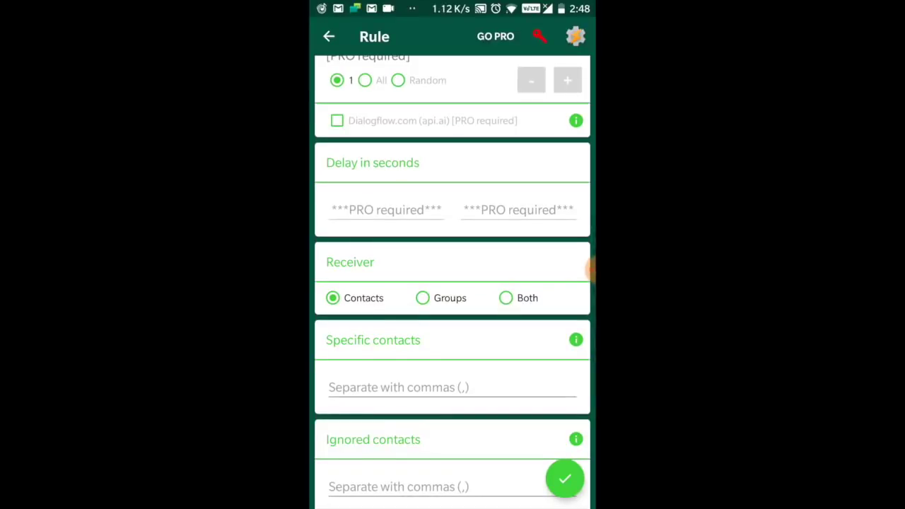
{"action": "left_click", "coordinate": [423, 298]}
{"action": "scroll", "coordinate": [452, 283], "scroll_direction": "up", "scroll_amount": 5}
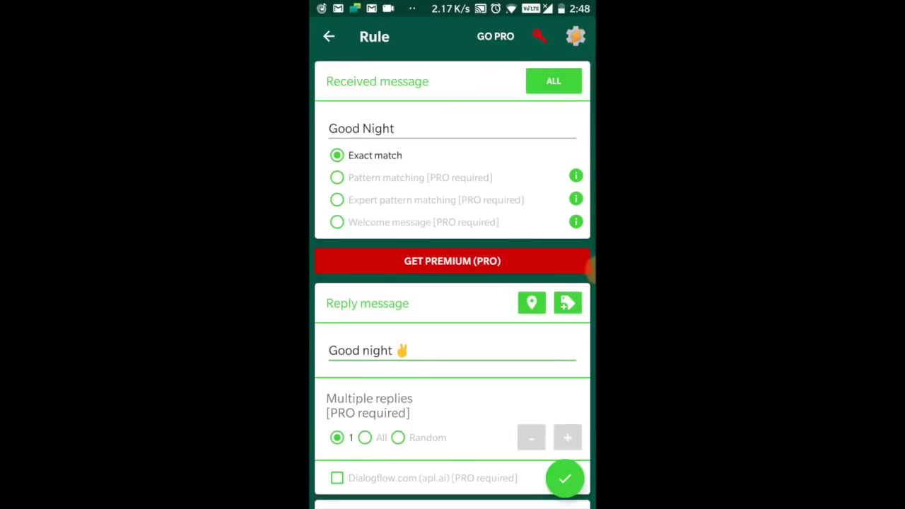
{"action": "scroll", "coordinate": [452, 283], "scroll_direction": "down", "scroll_amount": 4}
{"action": "scroll", "coordinate": [453, 283], "scroll_direction": "down", "scroll_amount": 1}
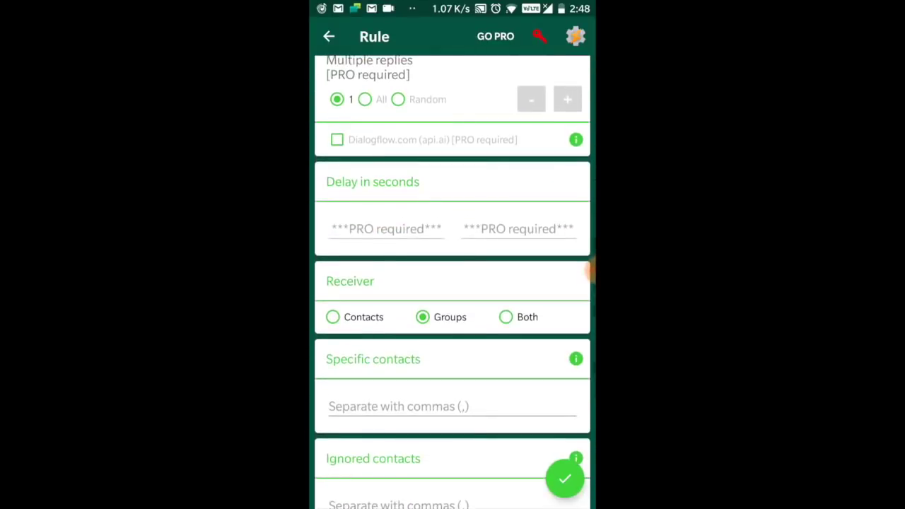
{"action": "left_click", "coordinate": [333, 316]}
{"action": "scroll", "coordinate": [453, 283], "scroll_direction": "down", "scroll_amount": 5}
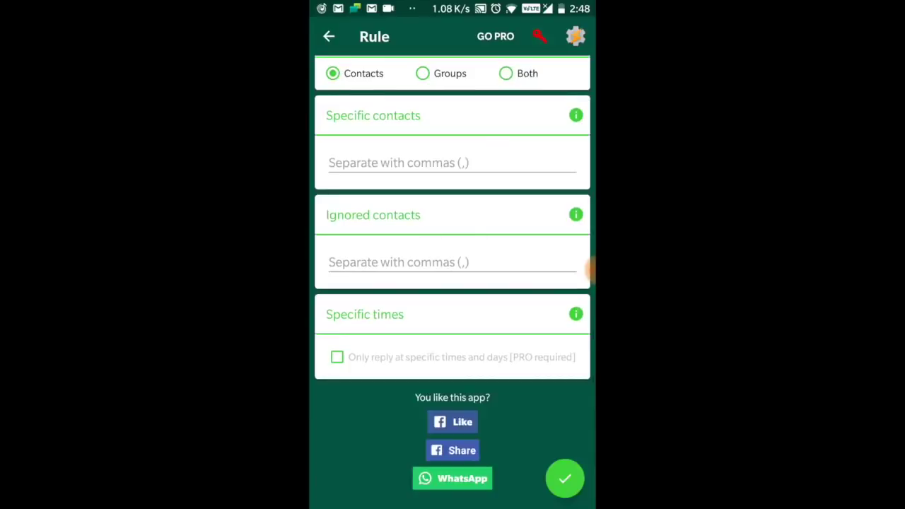
{"action": "left_click", "coordinate": [565, 479]}
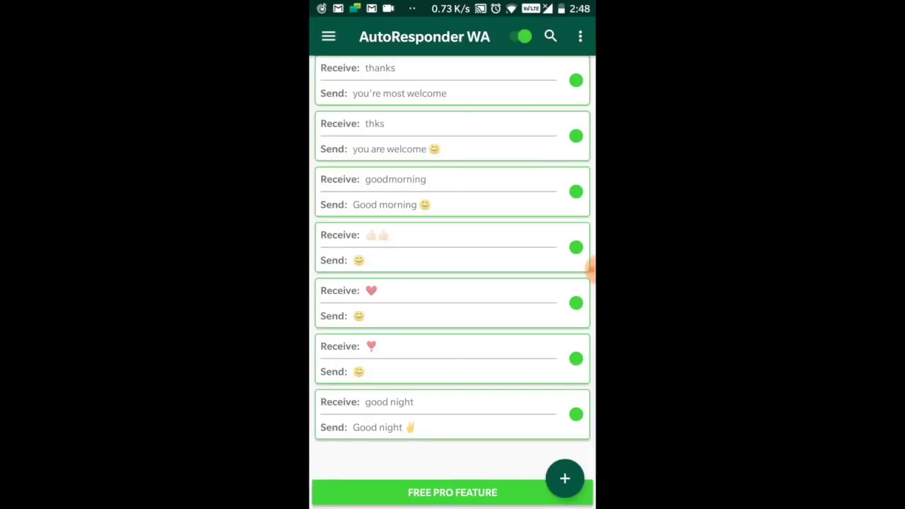
- Toggle the good night rule off, back on, and off again
{"action": "left_click", "coordinate": [575, 415]}
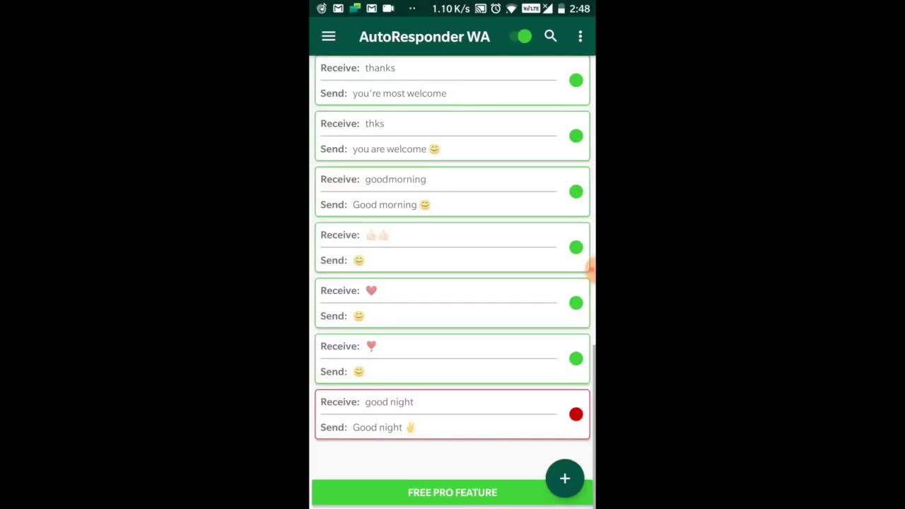
{"action": "left_click", "coordinate": [576, 414]}
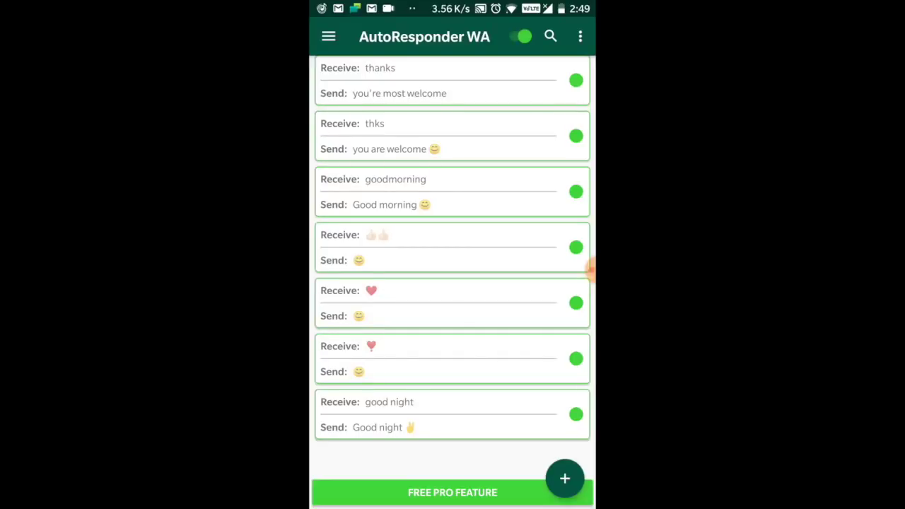
{"action": "left_click", "coordinate": [576, 414]}
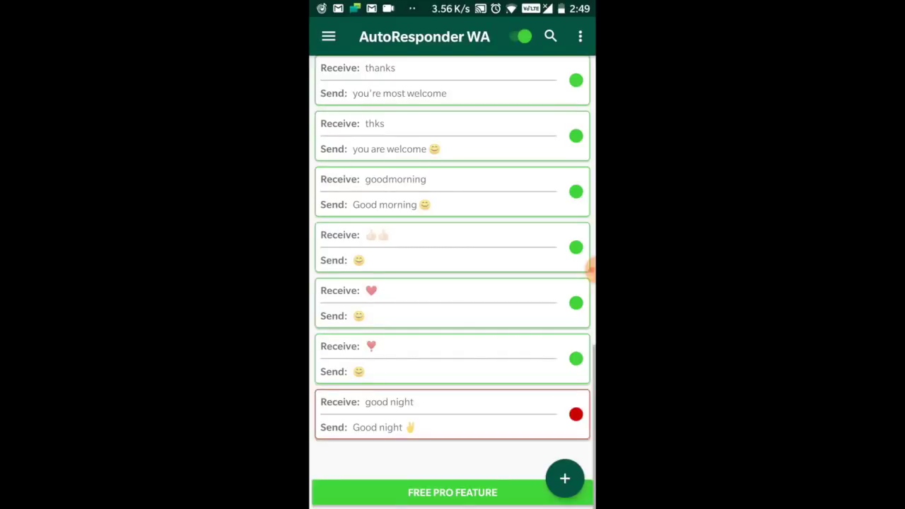
{"action": "scroll", "coordinate": [453, 282], "scroll_direction": "up", "scroll_amount": 10}
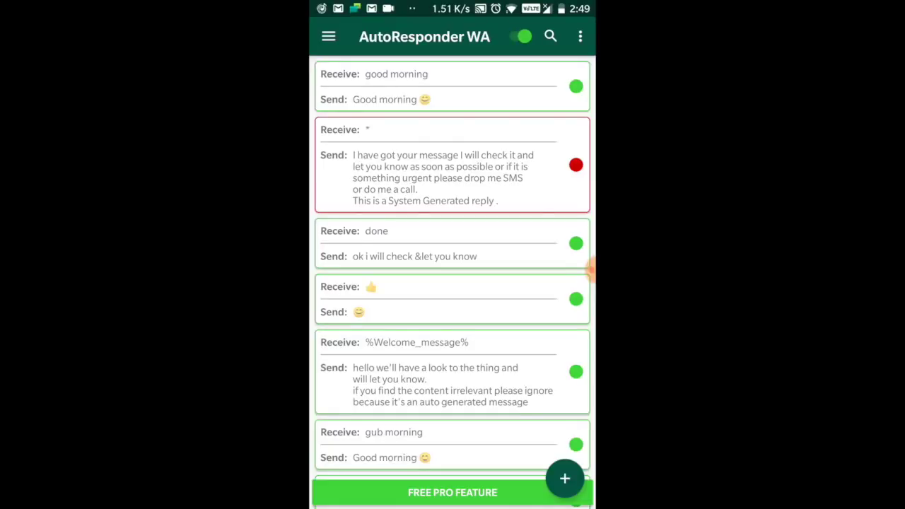
{"action": "scroll", "coordinate": [453, 283], "scroll_direction": "down", "scroll_amount": 10}
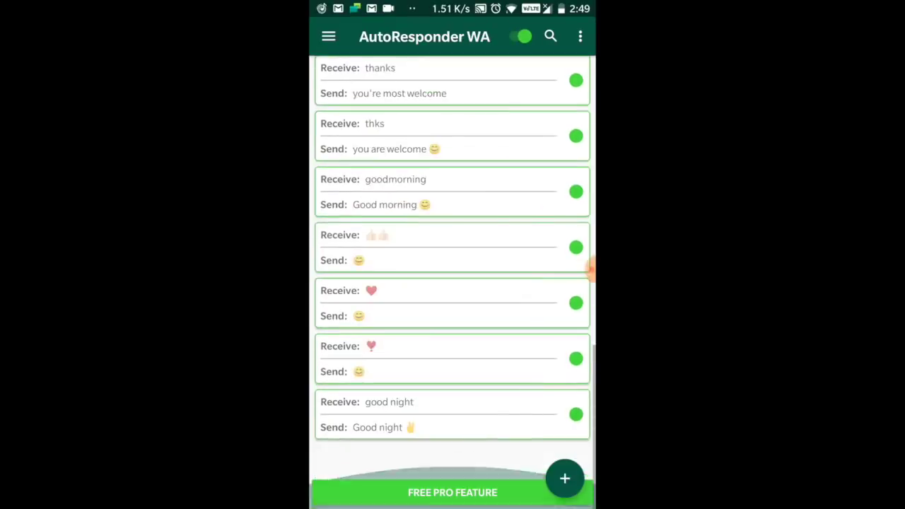
{"action": "scroll", "coordinate": [453, 283], "scroll_direction": "up", "scroll_amount": 10}
{"action": "scroll", "coordinate": [453, 283], "scroll_direction": "down", "scroll_amount": 10}
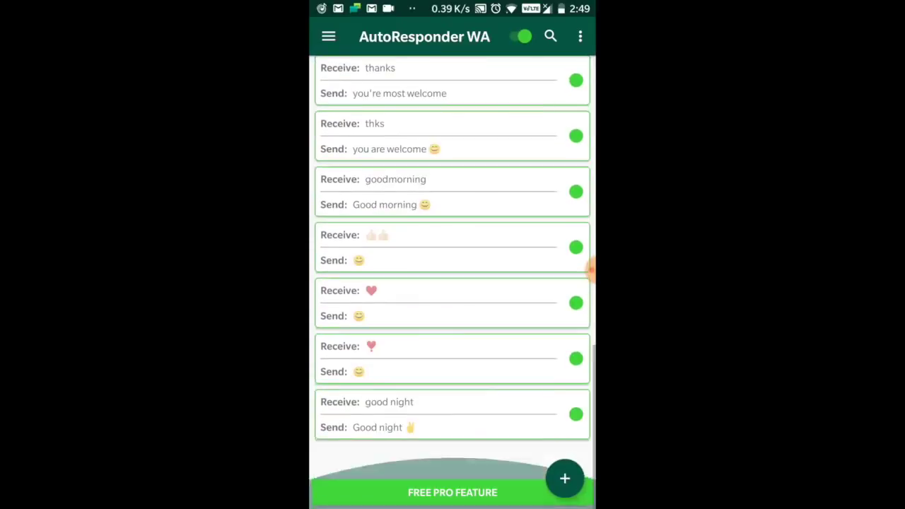
{"action": "scroll", "coordinate": [590, 269], "scroll_direction": "up", "scroll_amount": 10}
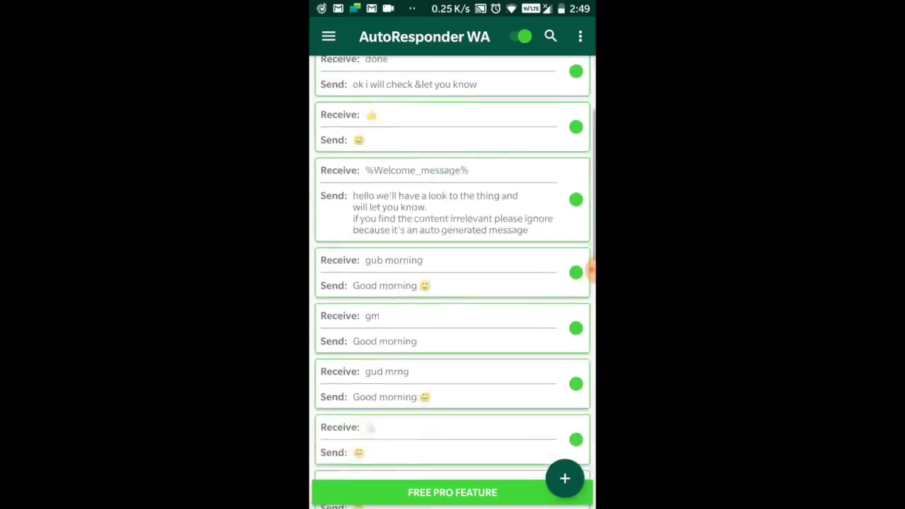
{"action": "scroll", "coordinate": [591, 269], "scroll_direction": "down", "scroll_amount": 10}
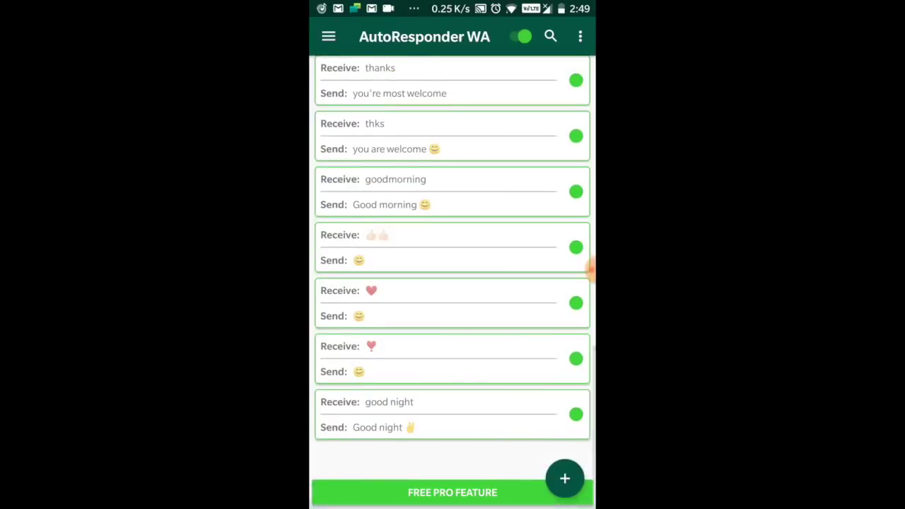
{"action": "scroll", "coordinate": [591, 269], "scroll_direction": "up", "scroll_amount": 10}
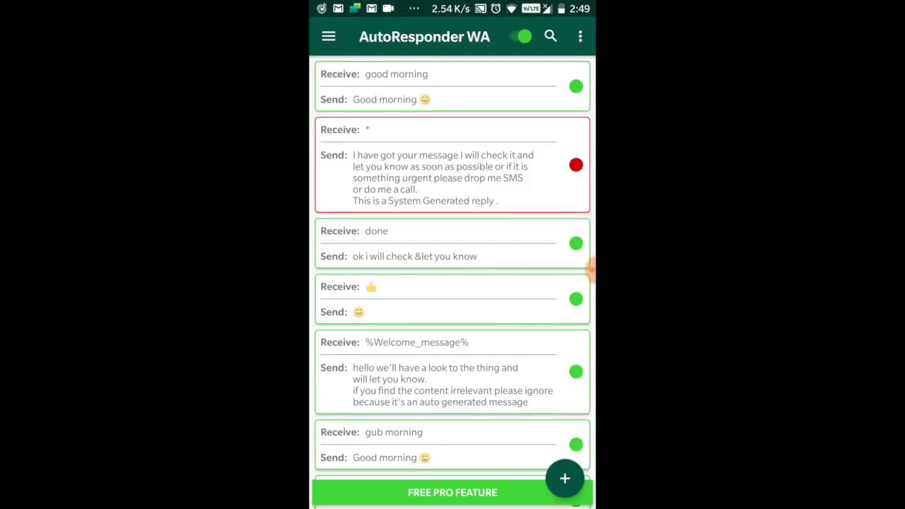
{"action": "scroll", "coordinate": [590, 269], "scroll_direction": "down", "scroll_amount": 5}
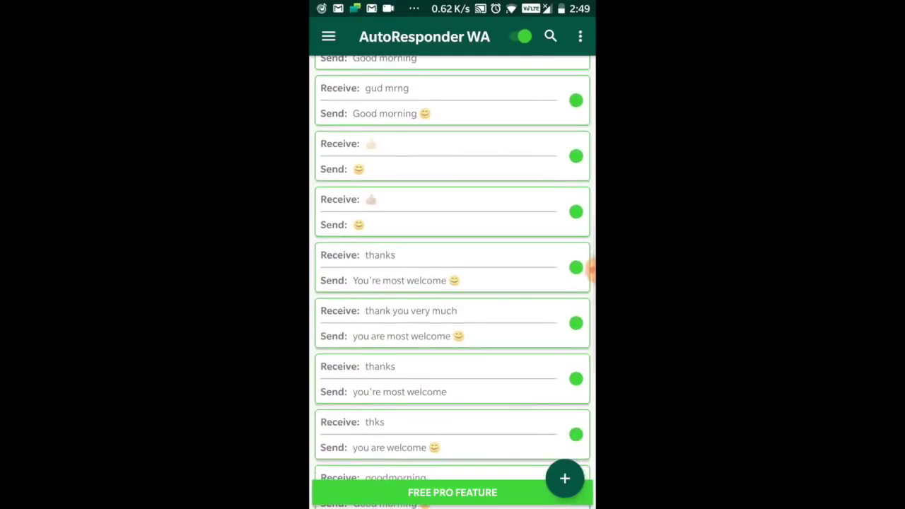
{"action": "scroll", "coordinate": [591, 269], "scroll_direction": "up", "scroll_amount": 5}
{"action": "scroll", "coordinate": [591, 268], "scroll_direction": "down", "scroll_amount": 10}
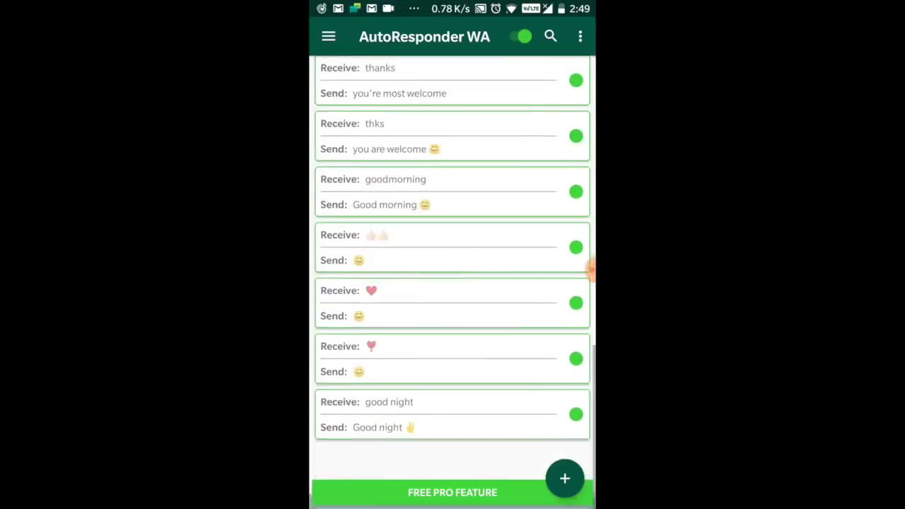
{"action": "scroll", "coordinate": [591, 269], "scroll_direction": "up", "scroll_amount": 5}
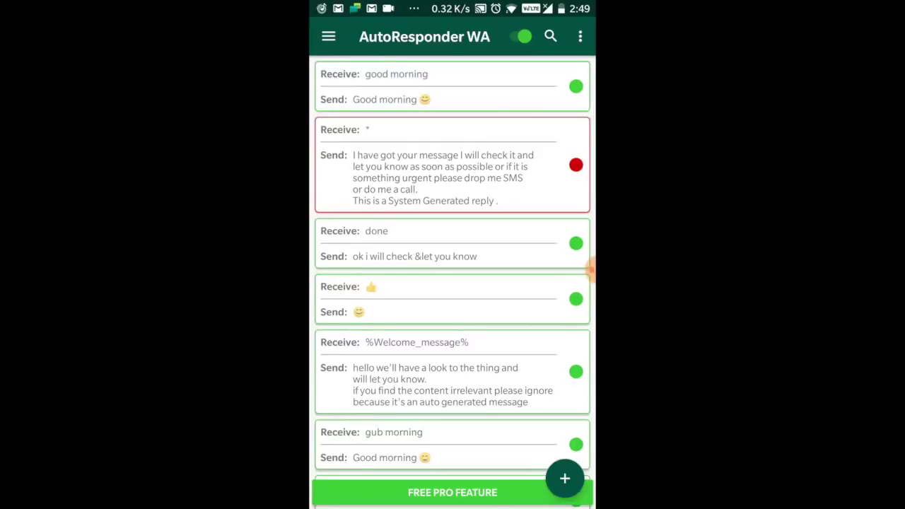
- Start a Google Drive backup of the rules from the options menu
{"action": "left_click", "coordinate": [580, 36]}
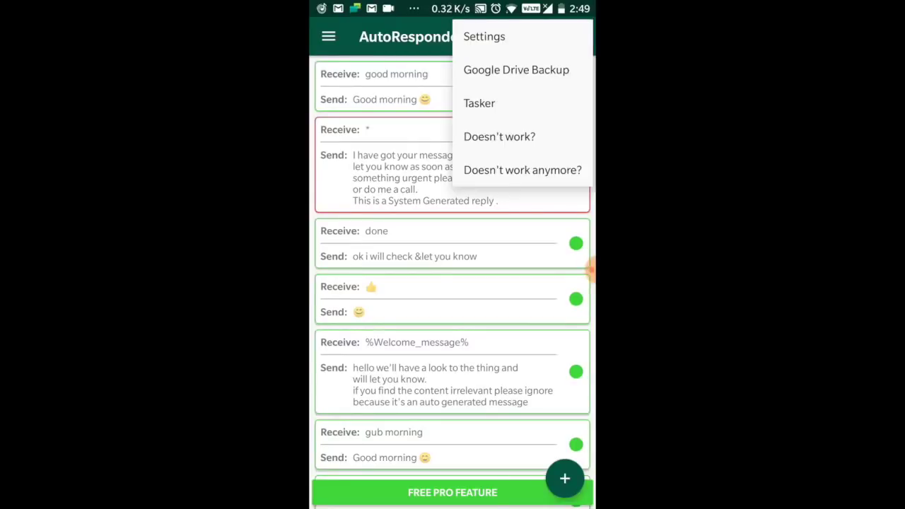
{"action": "left_click", "coordinate": [517, 70]}
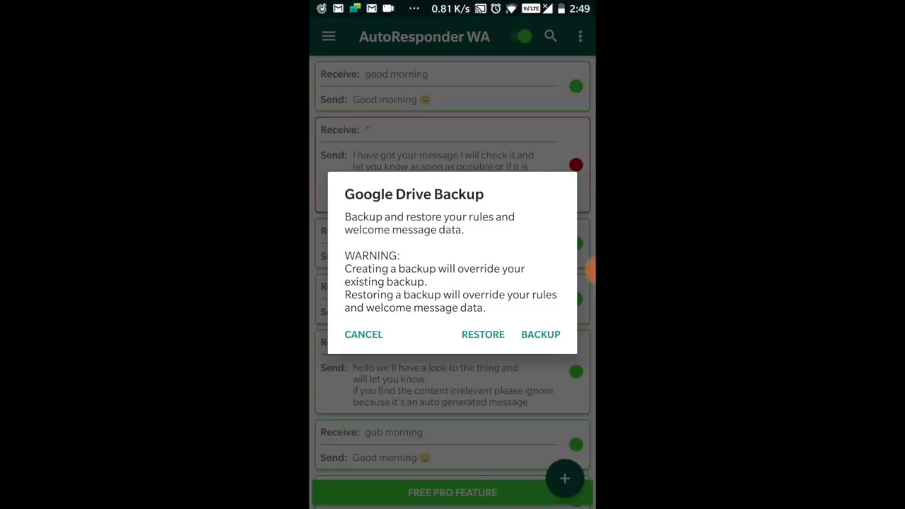
{"action": "left_click", "coordinate": [540, 335]}
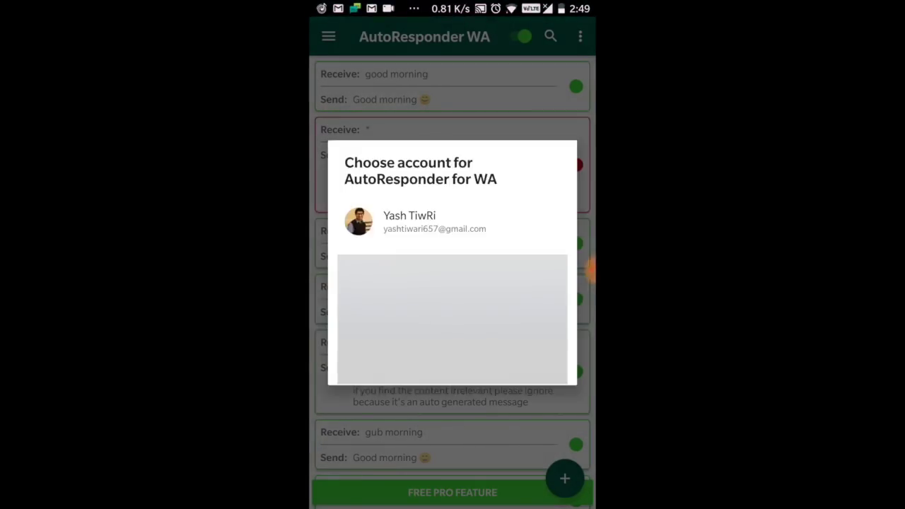